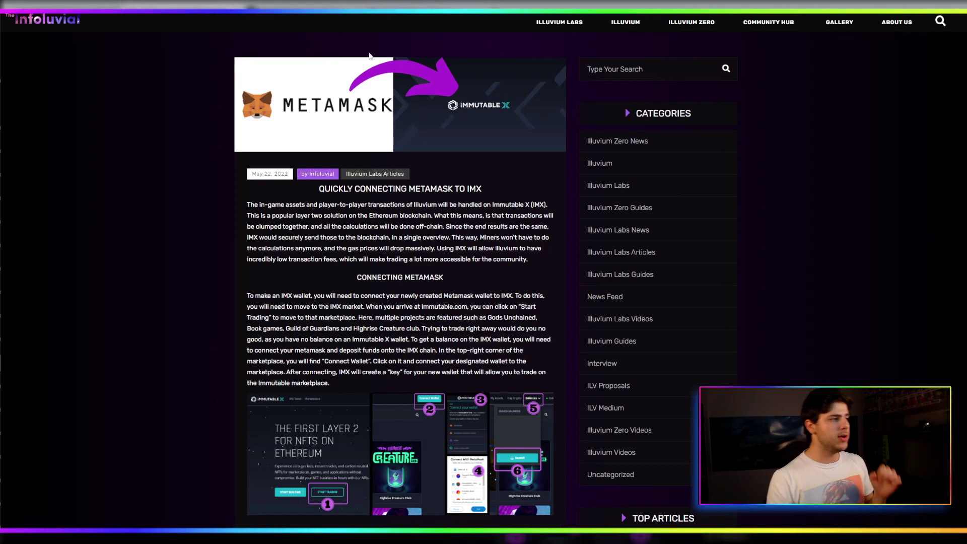
Open the Illuvial Master article on linking a wallet to Immutable X.
{"action": "left_click", "coordinate": [296, 7]}
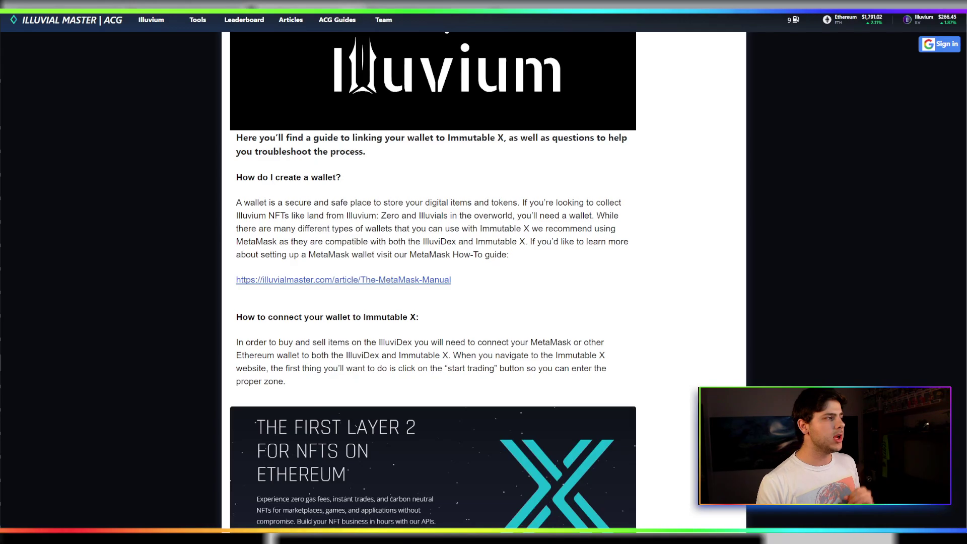
Switch past the Infoluvial MetaMask-to-IMX article to the Immutable X homepage tab.
{"action": "key", "text": "ctrl+Tab"}
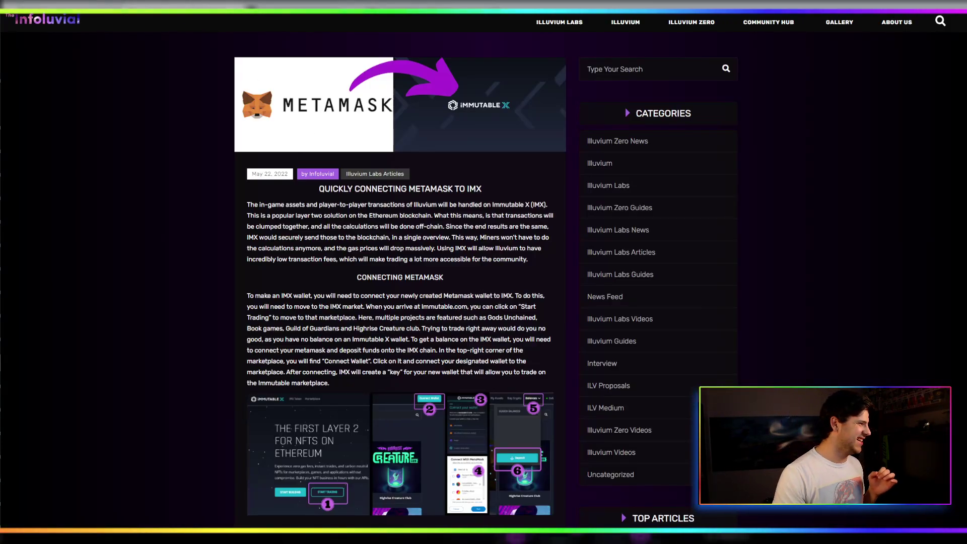
{"action": "key", "text": "ctrl+Tab"}
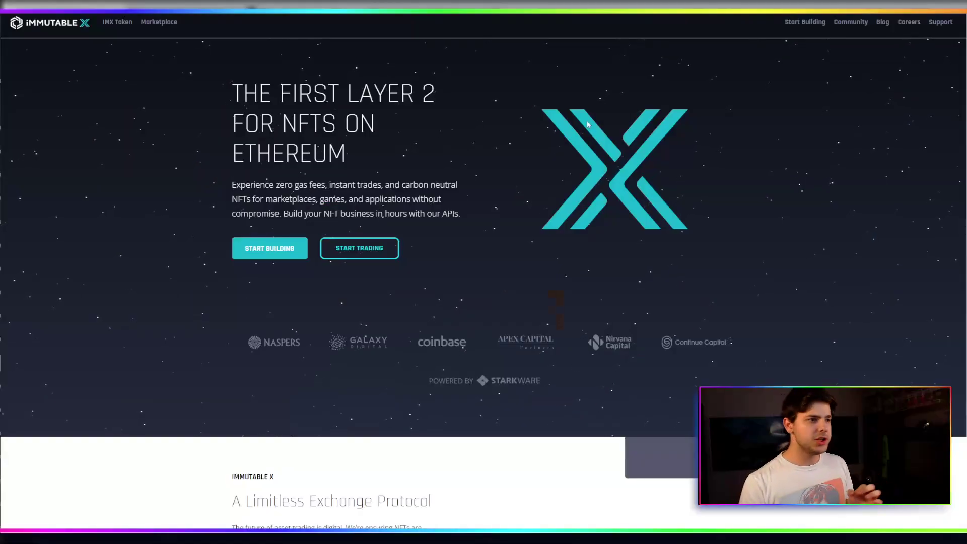
Check the MetaMask wallet's Send transfer options, then reopen it to view the Burner account's 0.029 ETH.
{"action": "left_click", "coordinate": [912, 7]}
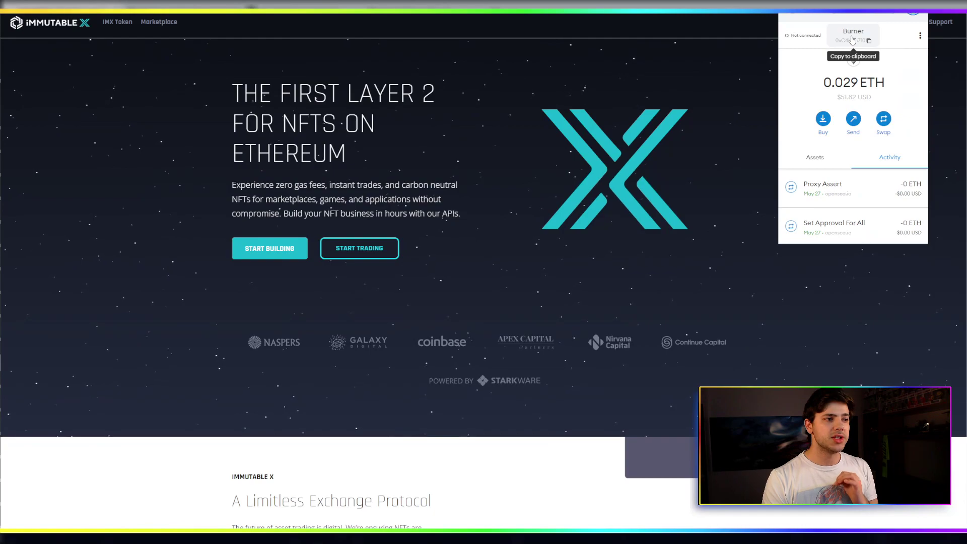
{"action": "left_click", "coordinate": [852, 120]}
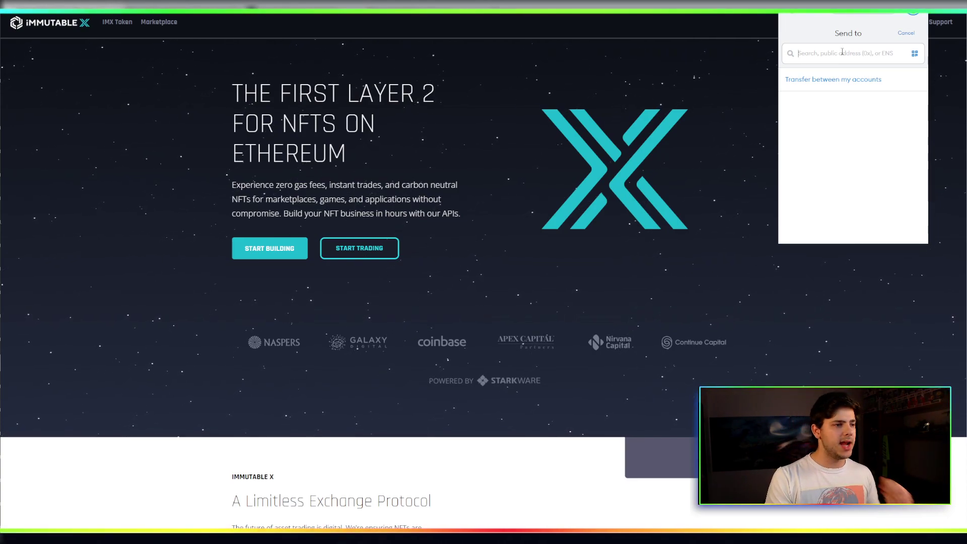
{"action": "left_click", "coordinate": [840, 76]}
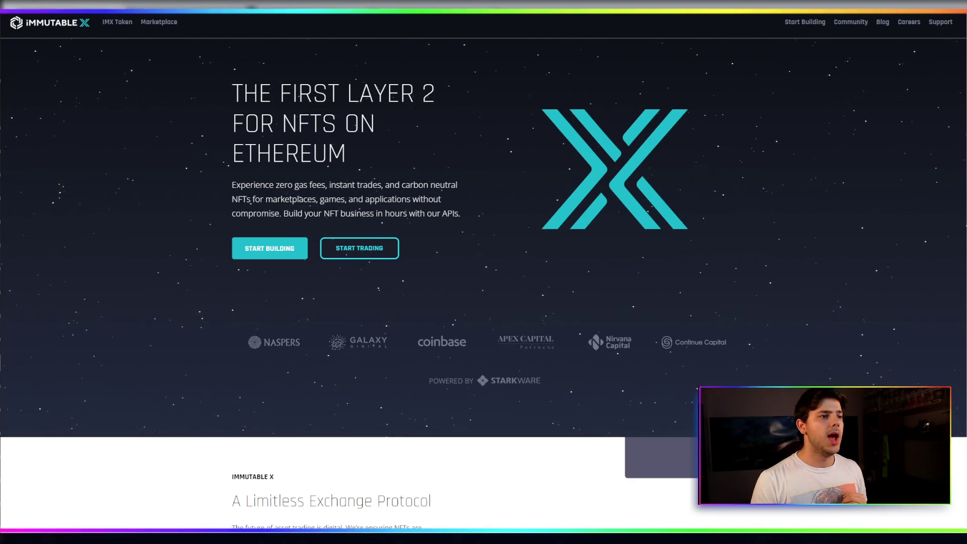
{"action": "key", "text": "alt+shift+m"}
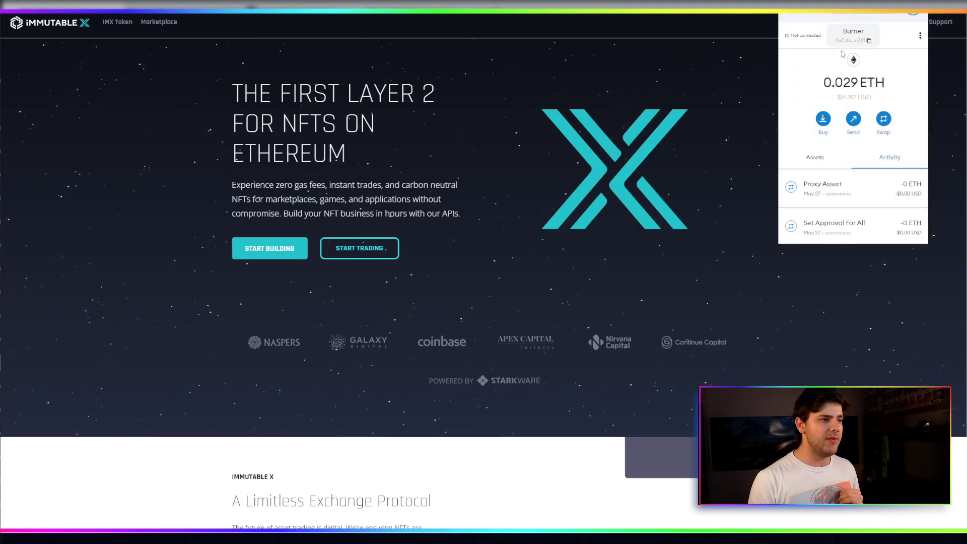
Close MetaMask and browse the Featured collections and All Collections on Browse NFTs.
{"action": "key", "text": "Escape"}
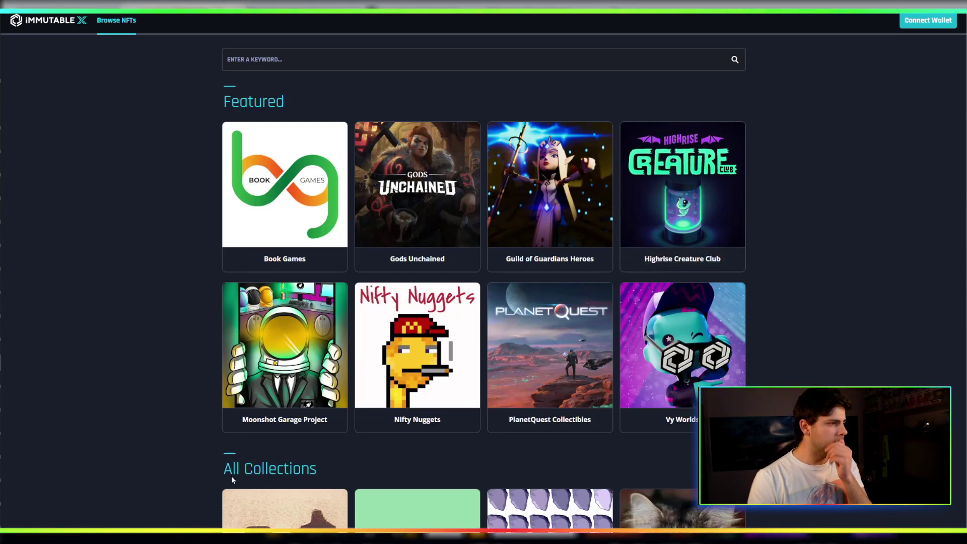
{"action": "scroll", "coordinate": [624, 252], "scroll_direction": "down", "scroll_amount": 10}
{"action": "scroll", "coordinate": [595, 315], "scroll_direction": "up", "scroll_amount": 6}
{"action": "scroll", "coordinate": [595, 314], "scroll_direction": "up", "scroll_amount": 4}
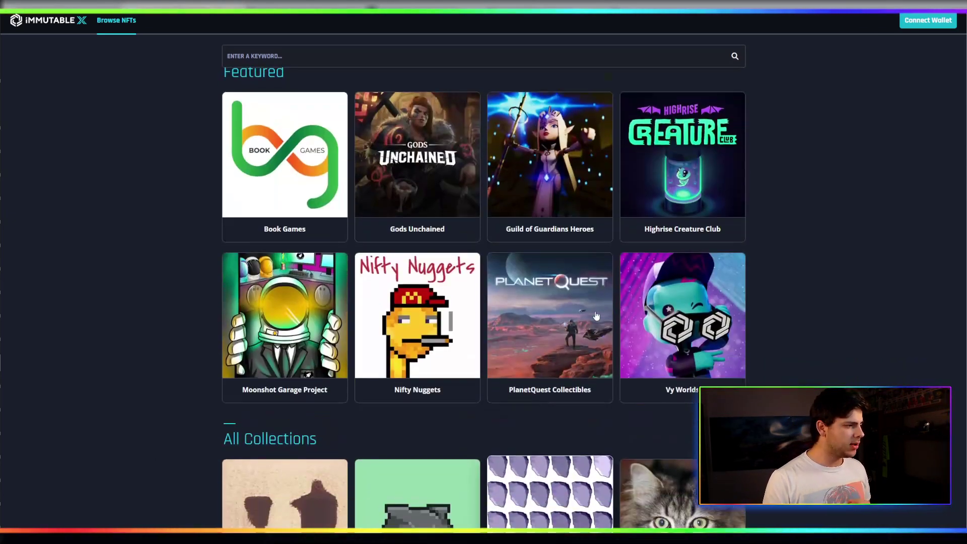
{"action": "scroll", "coordinate": [595, 315], "scroll_direction": "down", "scroll_amount": 20}
{"action": "scroll", "coordinate": [594, 317], "scroll_direction": "down", "scroll_amount": 3}
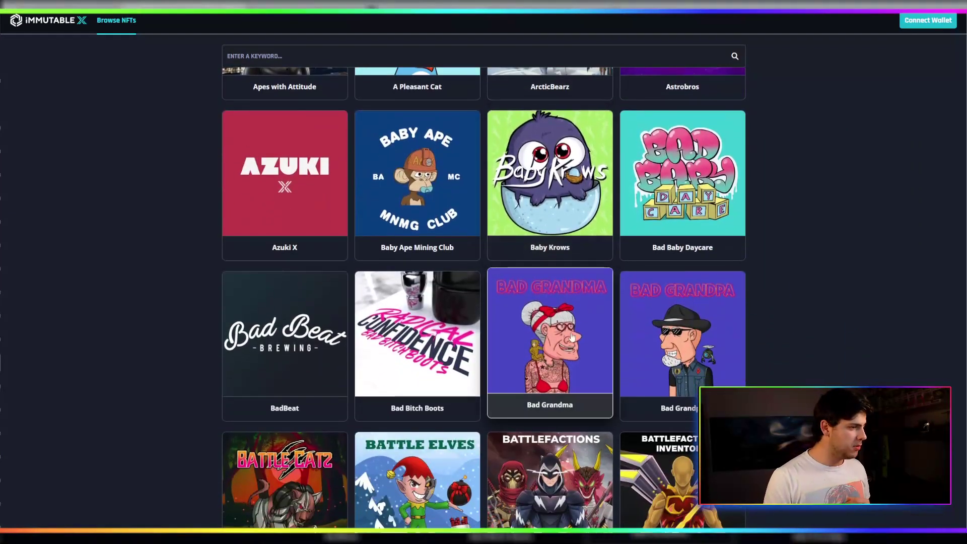
{"action": "scroll", "coordinate": [584, 327], "scroll_direction": "up", "scroll_amount": 19}
{"action": "scroll", "coordinate": [579, 343], "scroll_direction": "up", "scroll_amount": 4}
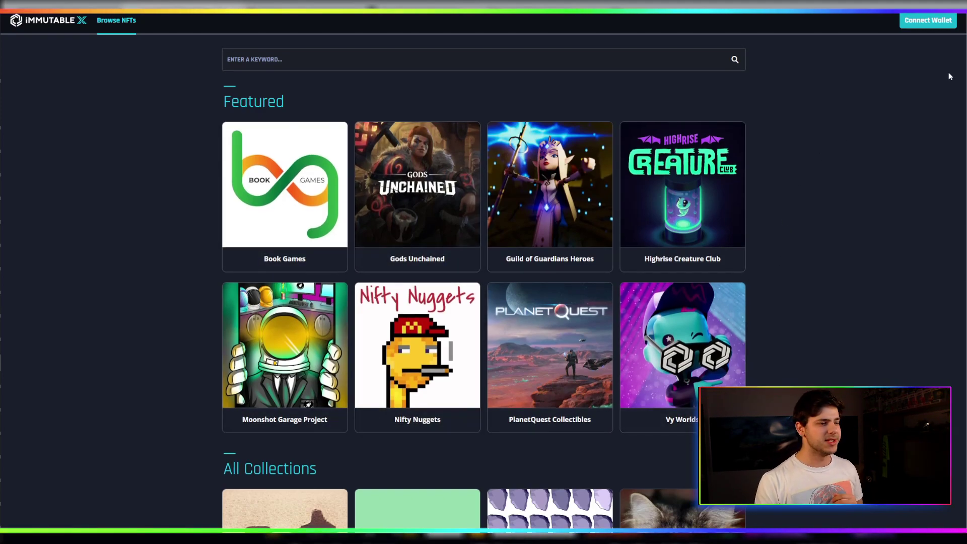
Choose MetaMask from the marketplace's Connect Wallet options.
{"action": "left_click", "coordinate": [942, 25]}
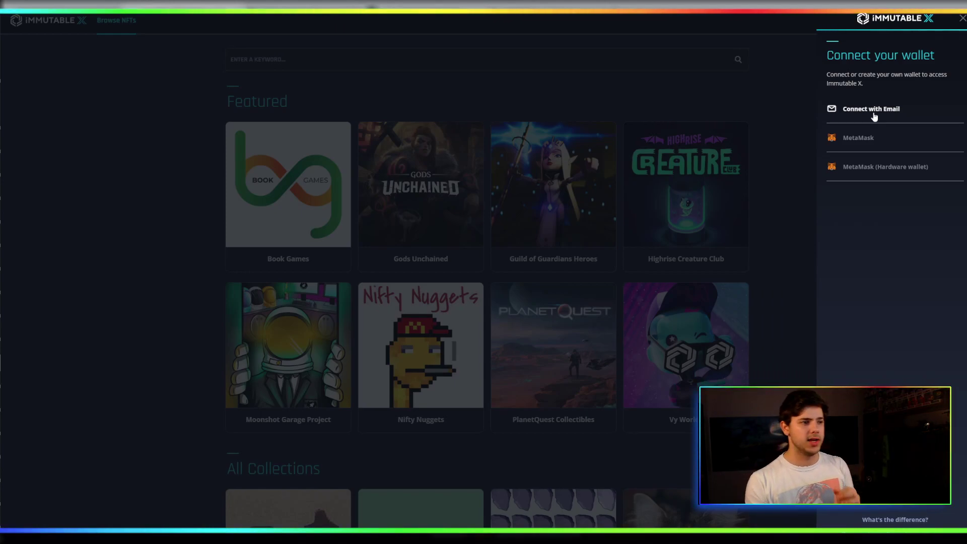
{"action": "left_click", "coordinate": [862, 138]}
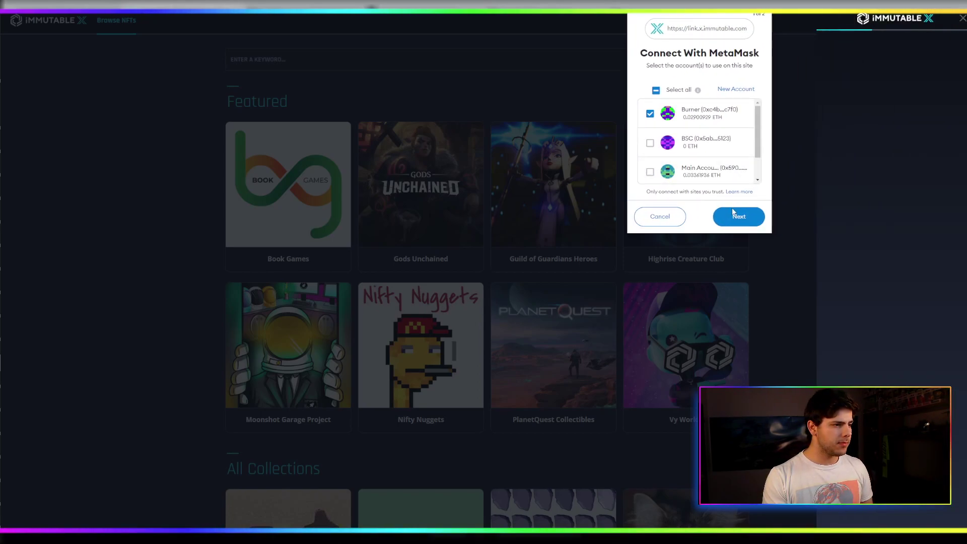
Connect only the Burner account to the site and begin unlocking Immutable X.
{"action": "left_click_drag", "start_coordinate": [711, 233], "coordinate": [711, 326]}
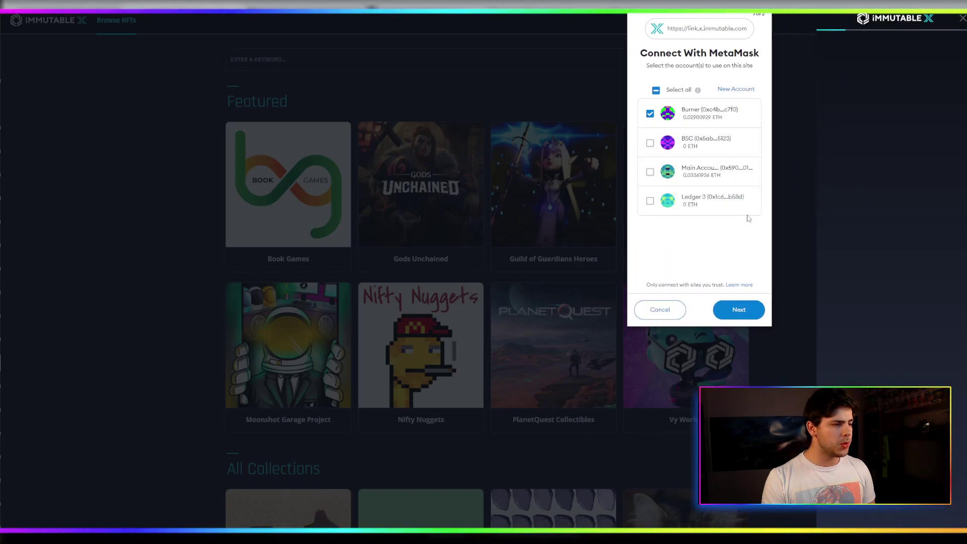
{"action": "left_click", "coordinate": [739, 310]}
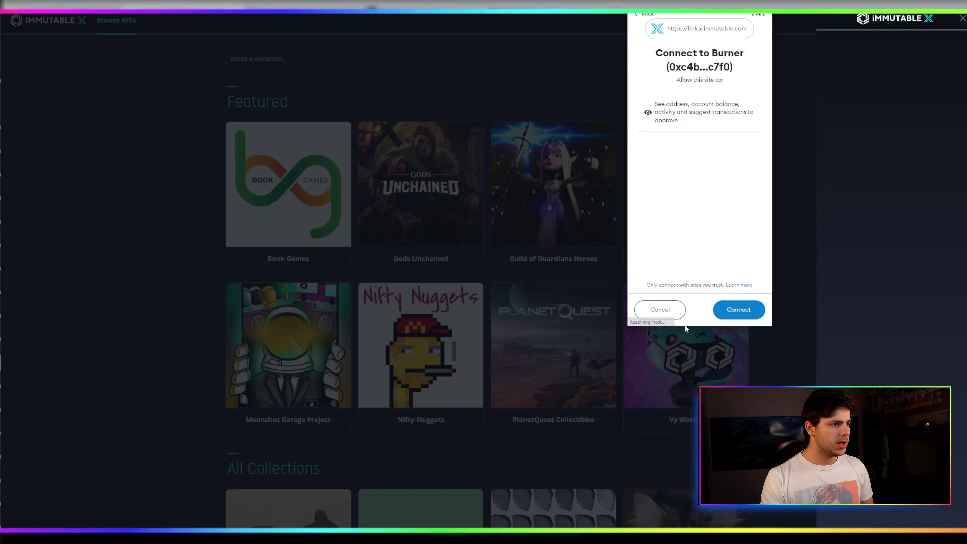
{"action": "left_click", "coordinate": [736, 310]}
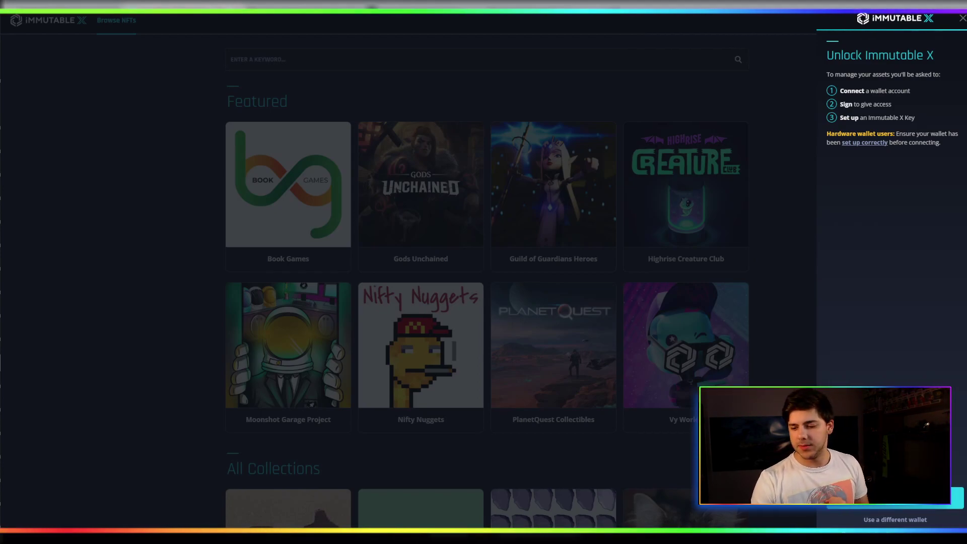
{"action": "left_click", "coordinate": [894, 497]}
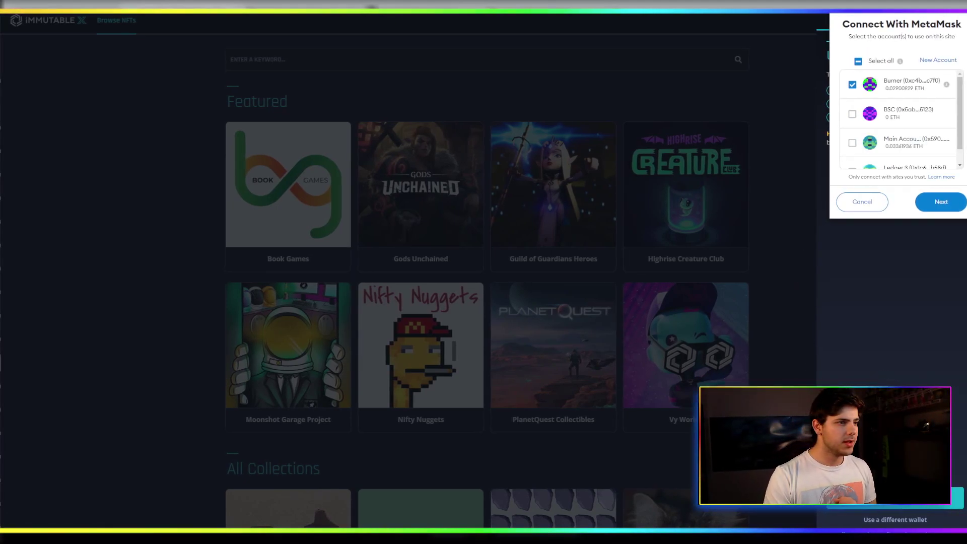
Reconnect the Burner account and sign the access request in MetaMask.
{"action": "left_click_drag", "start_coordinate": [906, 1], "coordinate": [590, 45]}
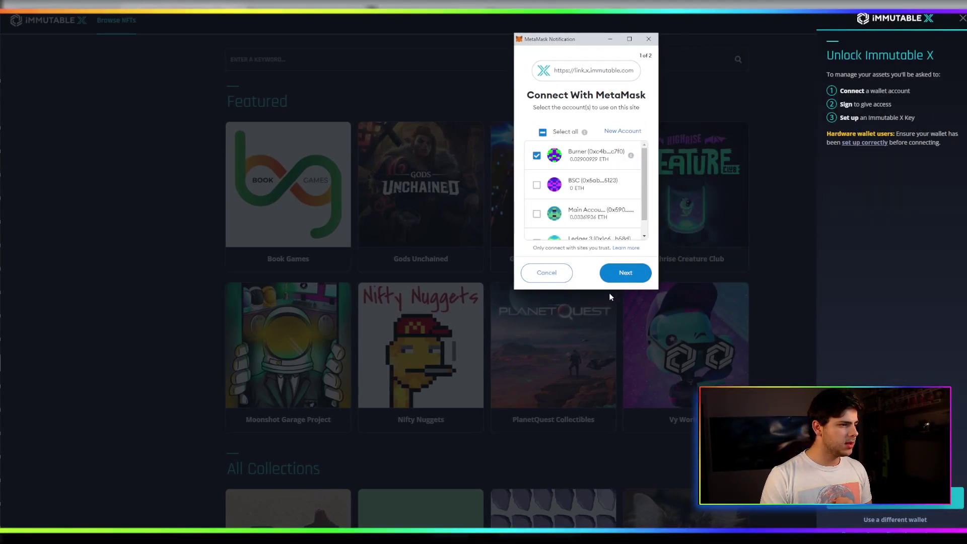
{"action": "left_click", "coordinate": [624, 348]}
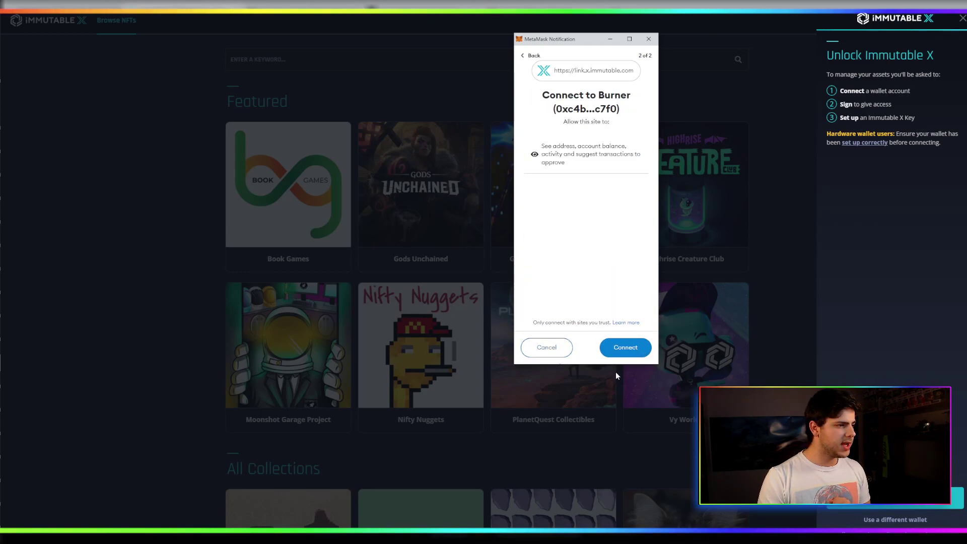
{"action": "left_click", "coordinate": [623, 348]}
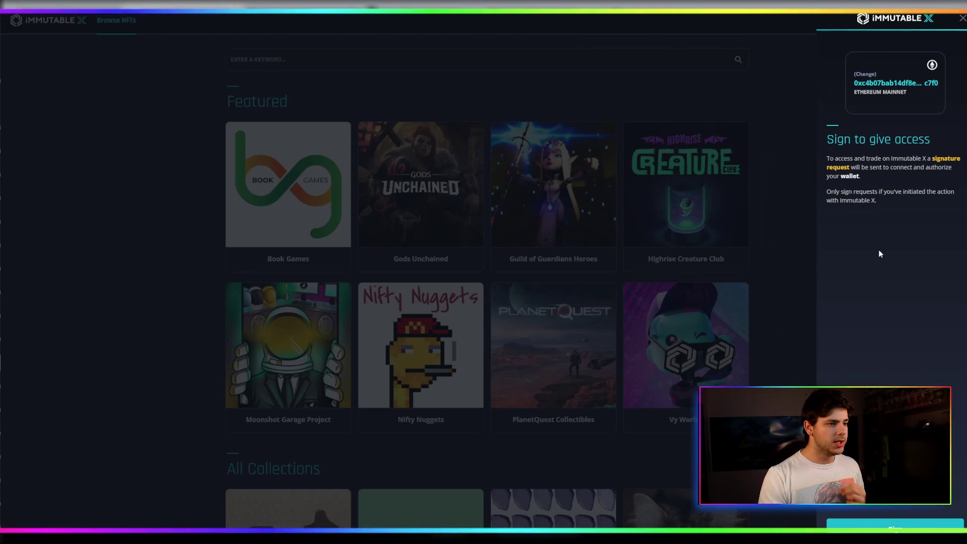
{"action": "left_click", "coordinate": [894, 524]}
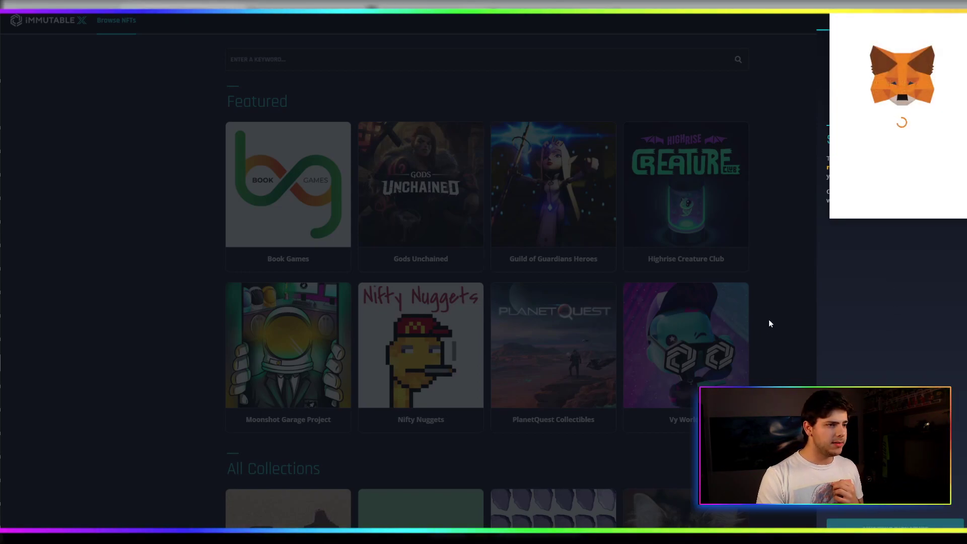
{"action": "left_click", "coordinate": [916, 191]}
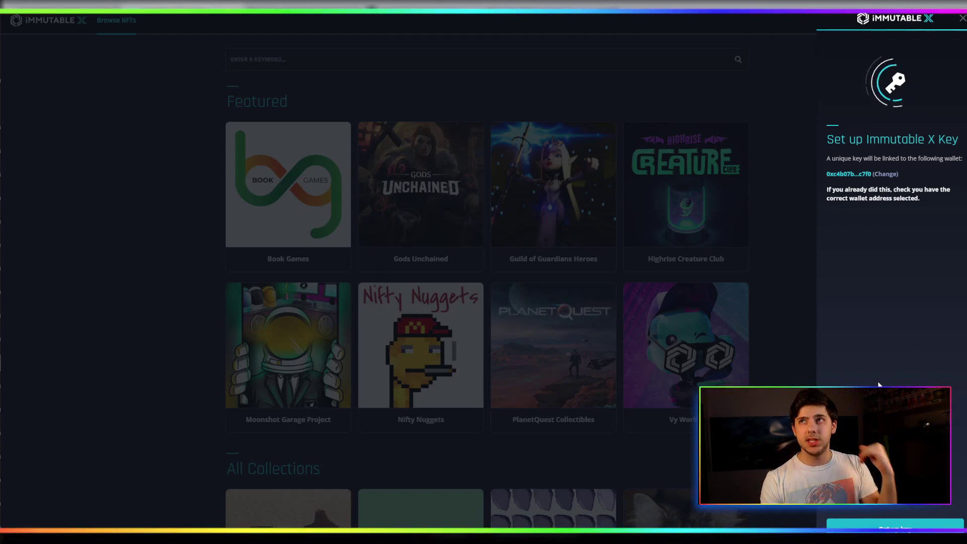
Create the Immutable X key by signing the key-linking request, then close the completion notice.
{"action": "left_click", "coordinate": [936, 524]}
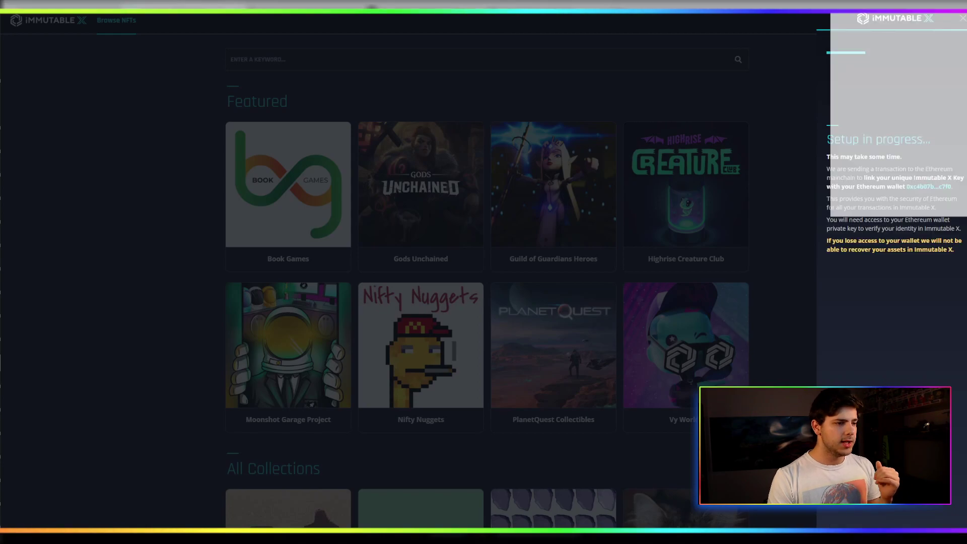
{"action": "left_click_drag", "start_coordinate": [897, 19], "coordinate": [684, 73]}
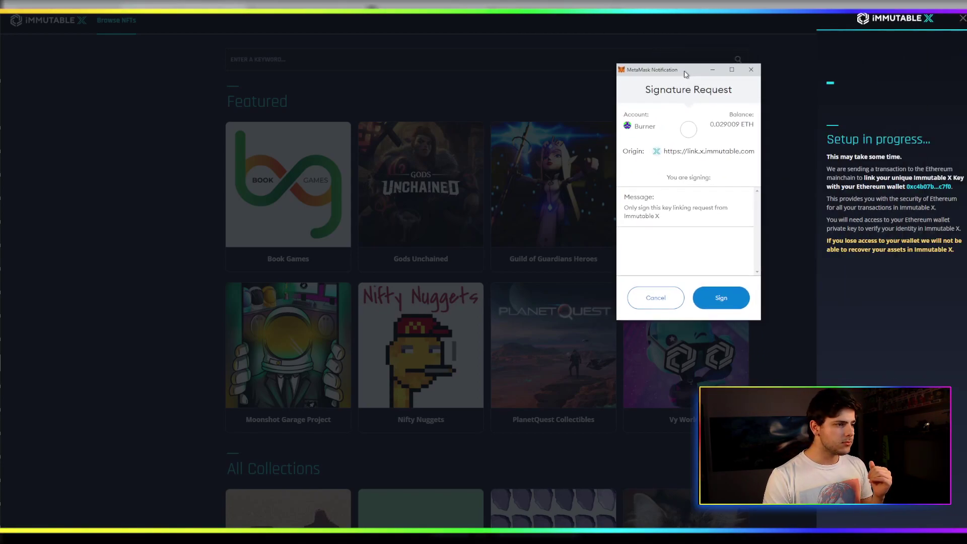
{"action": "left_click", "coordinate": [733, 300]}
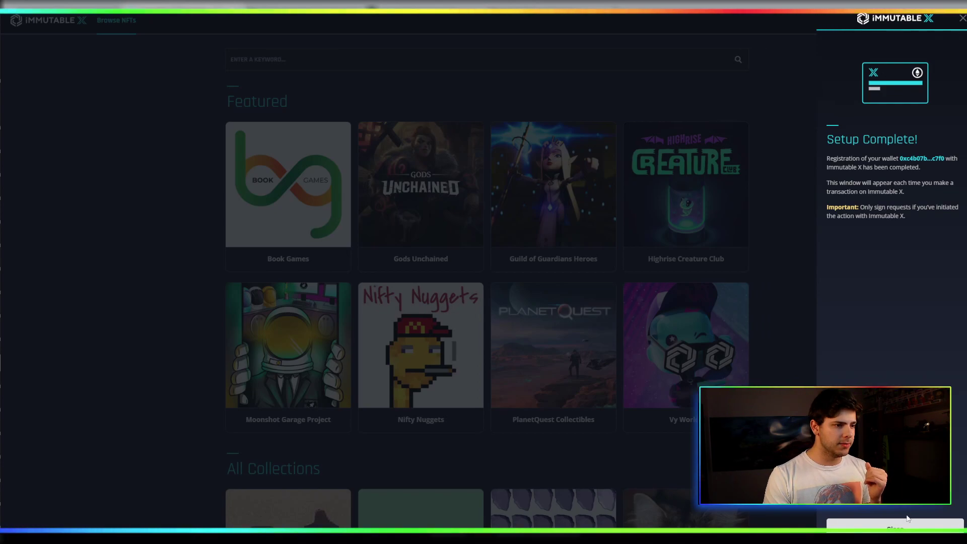
{"action": "left_click", "coordinate": [894, 526]}
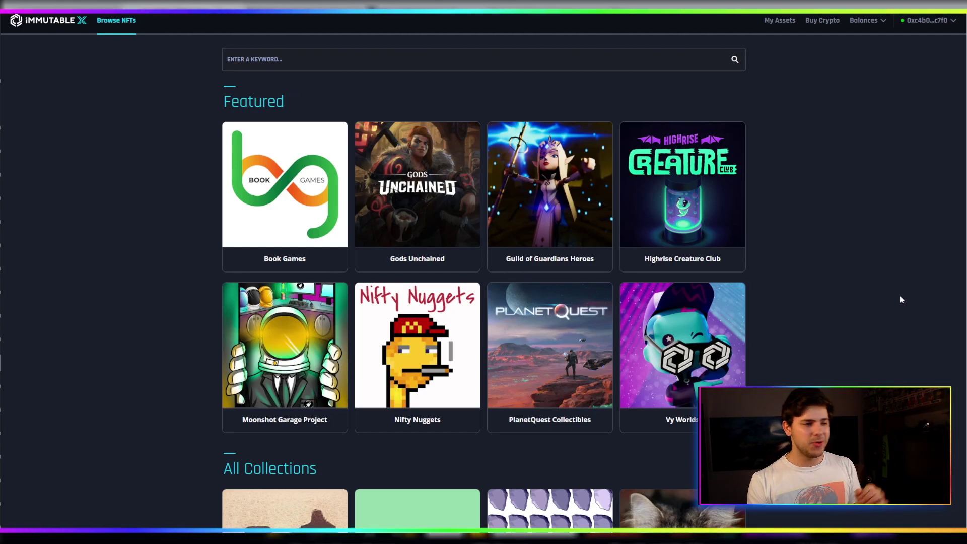
Start an Ethereum (ETH) deposit from Balances, showing 0.029009285052479377 ETH available.
{"action": "left_click", "coordinate": [928, 21]}
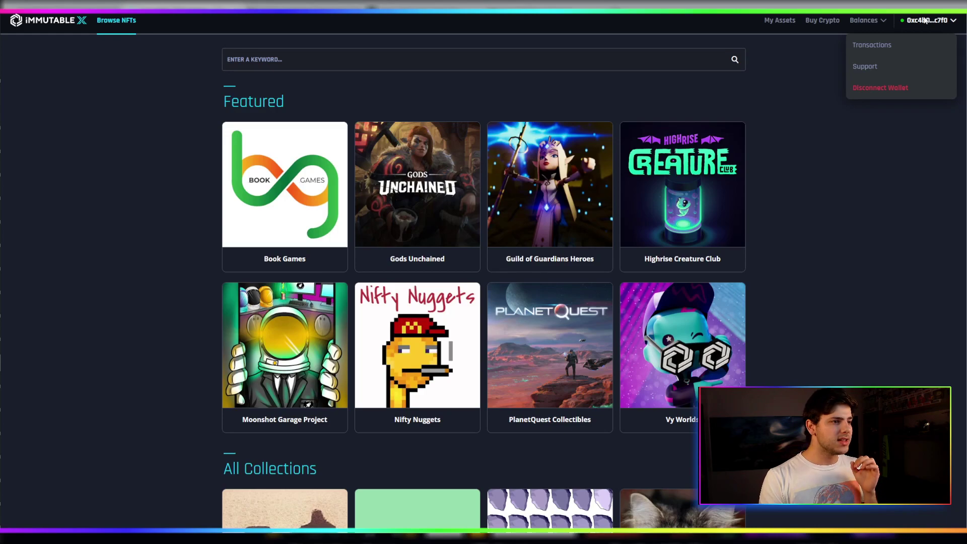
{"action": "left_click", "coordinate": [870, 21]}
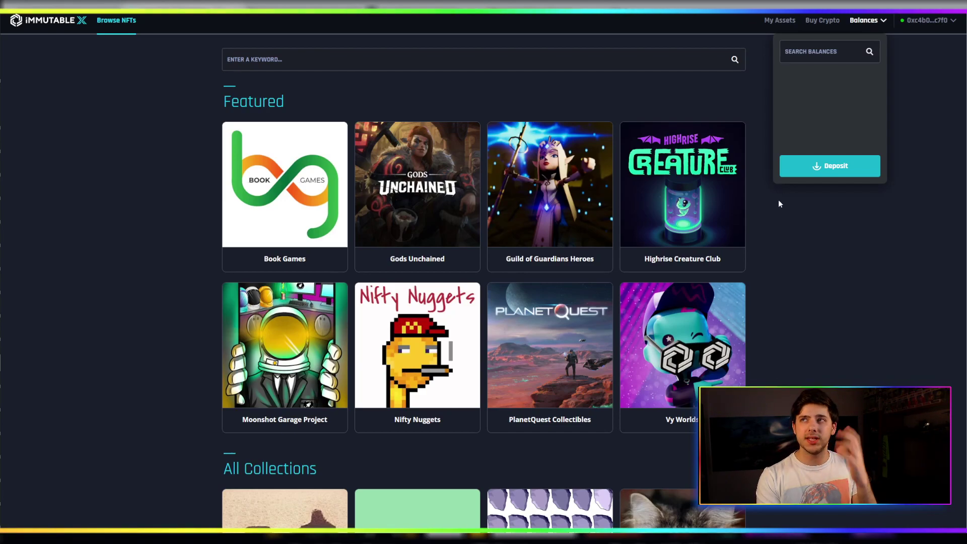
{"action": "left_click", "coordinate": [826, 166]}
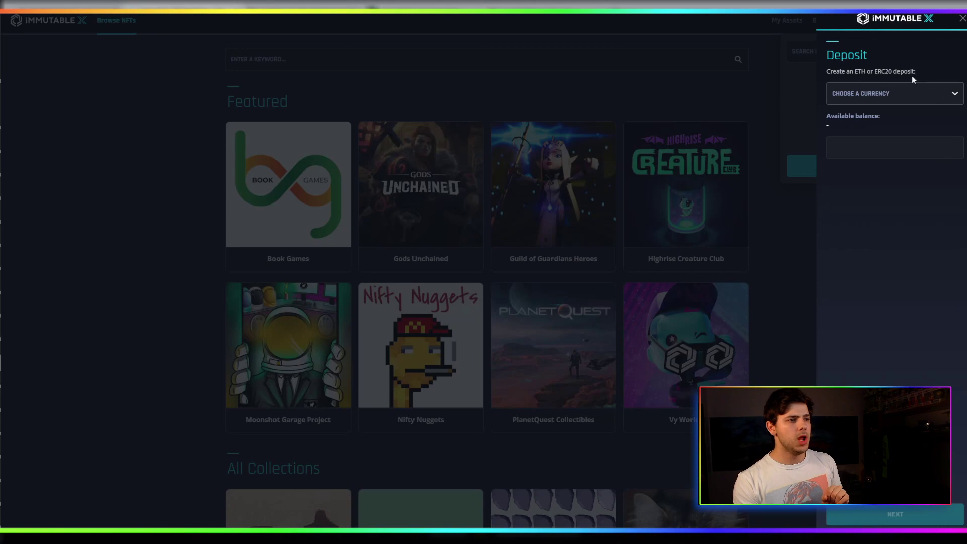
{"action": "left_click", "coordinate": [914, 94]}
{"action": "left_click", "coordinate": [895, 115]}
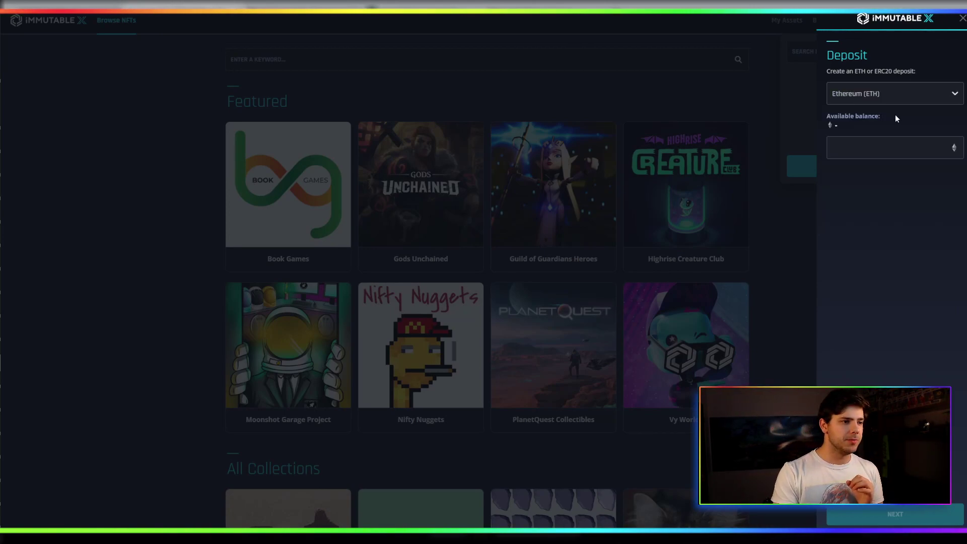
{"action": "left_click", "coordinate": [899, 146]}
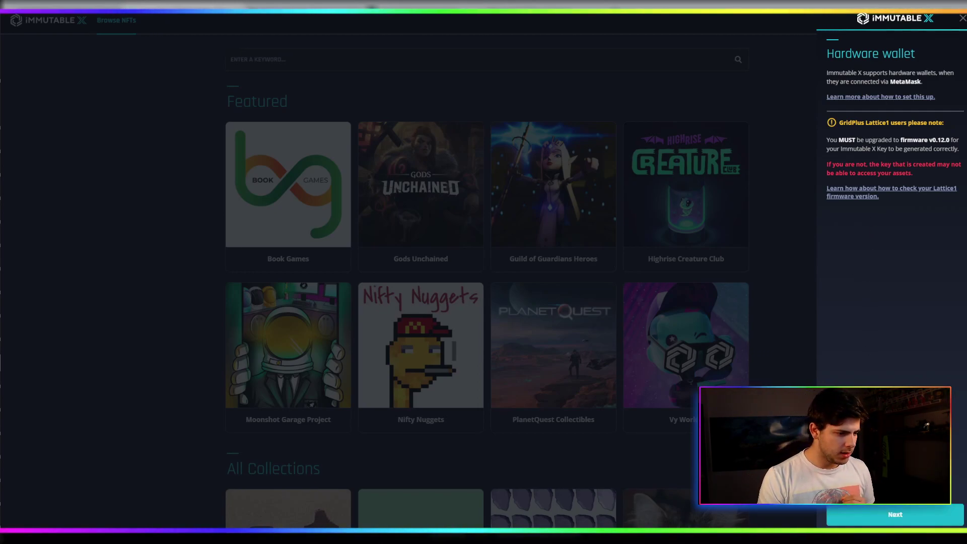
Connect the MetaMask Main Account instead of Burner, past the hardware wallet notice.
{"action": "left_click", "coordinate": [859, 515]}
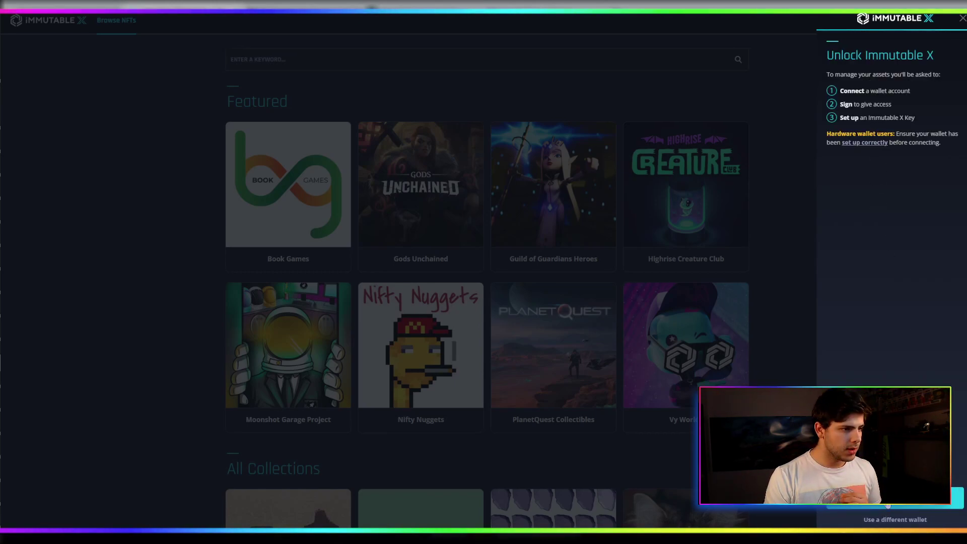
{"action": "left_click", "coordinate": [862, 497]}
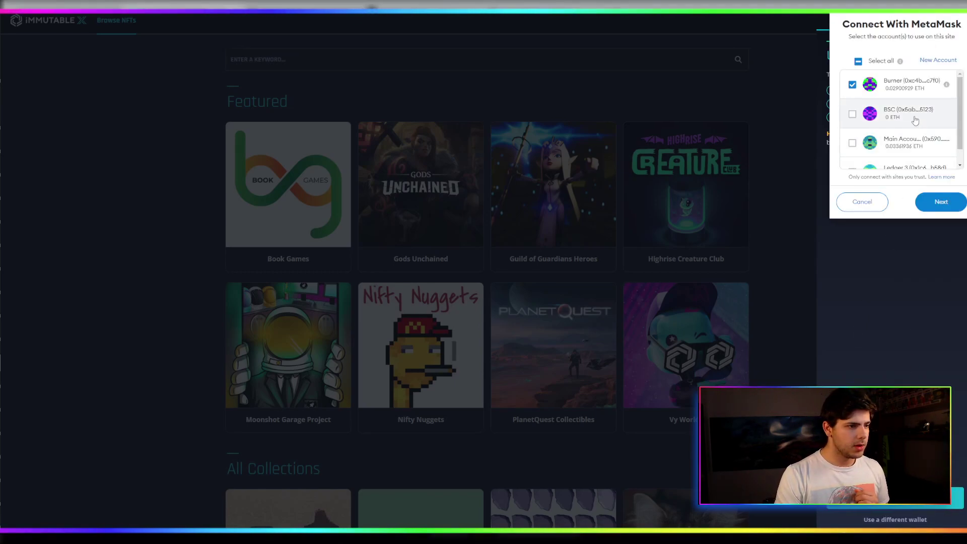
{"action": "left_click", "coordinate": [852, 84]}
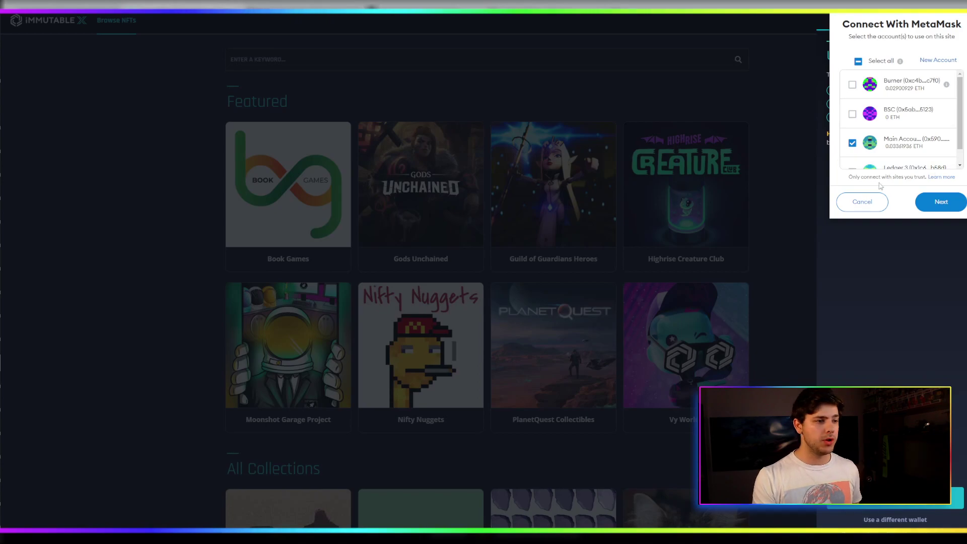
{"action": "left_click", "coordinate": [941, 202]}
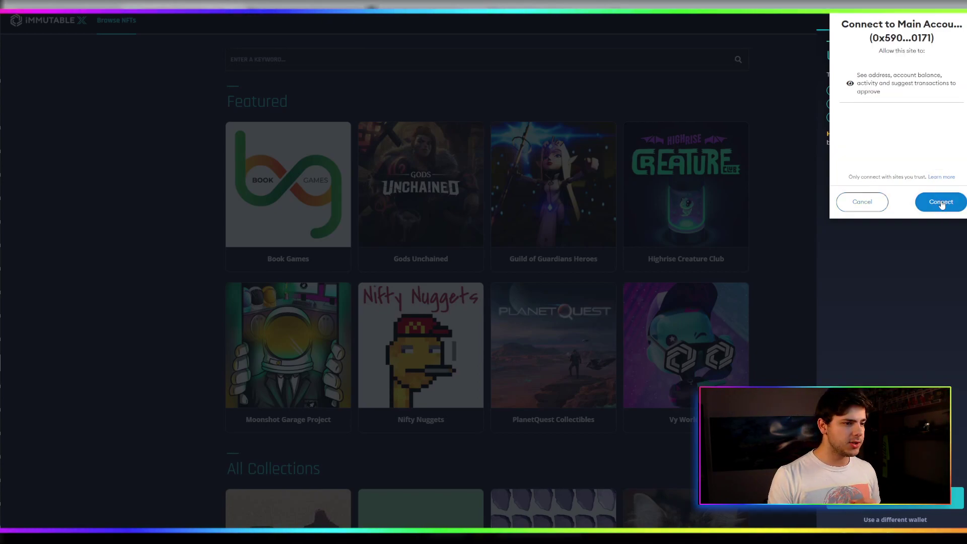
{"action": "left_click", "coordinate": [941, 202]}
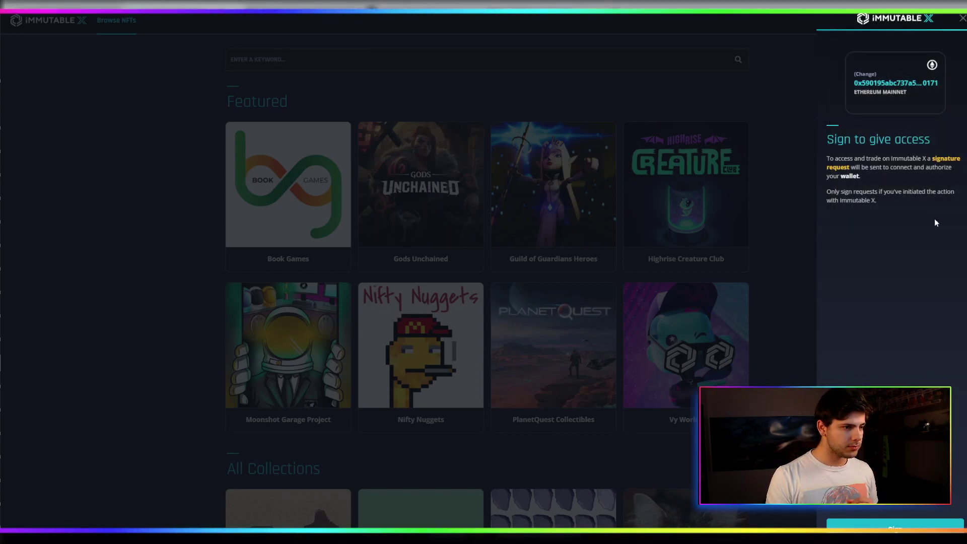
Sign the access message with the Ledger-backed Main Account in MetaMask.
{"action": "left_click", "coordinate": [895, 525]}
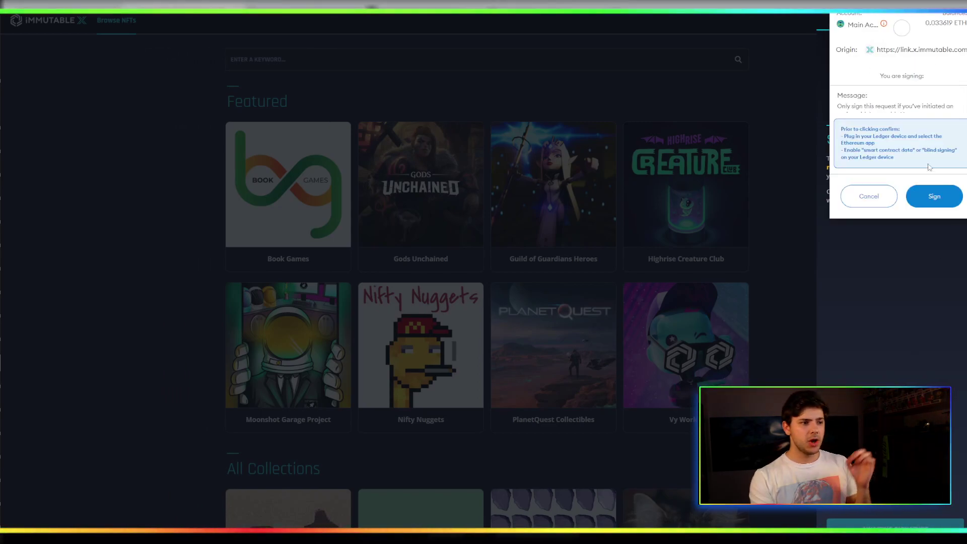
{"action": "scroll", "coordinate": [953, 101], "scroll_direction": "down", "scroll_amount": 1}
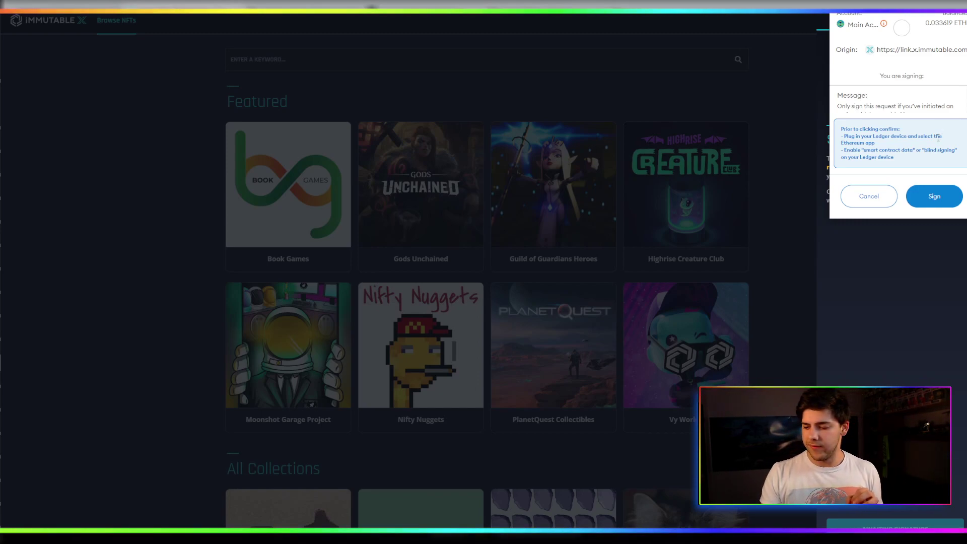
{"action": "left_click", "coordinate": [935, 197]}
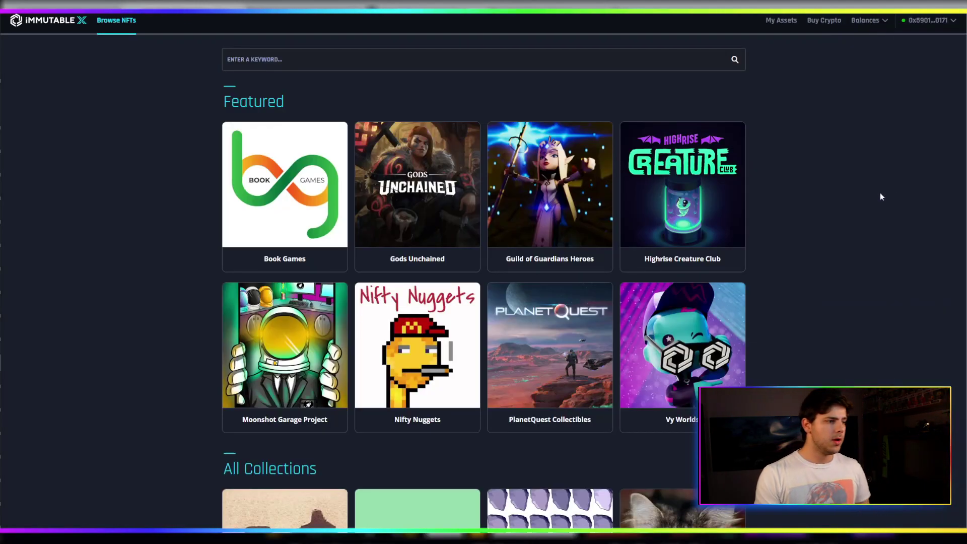
{"action": "left_click", "coordinate": [938, 21]}
{"action": "left_click", "coordinate": [939, 22]}
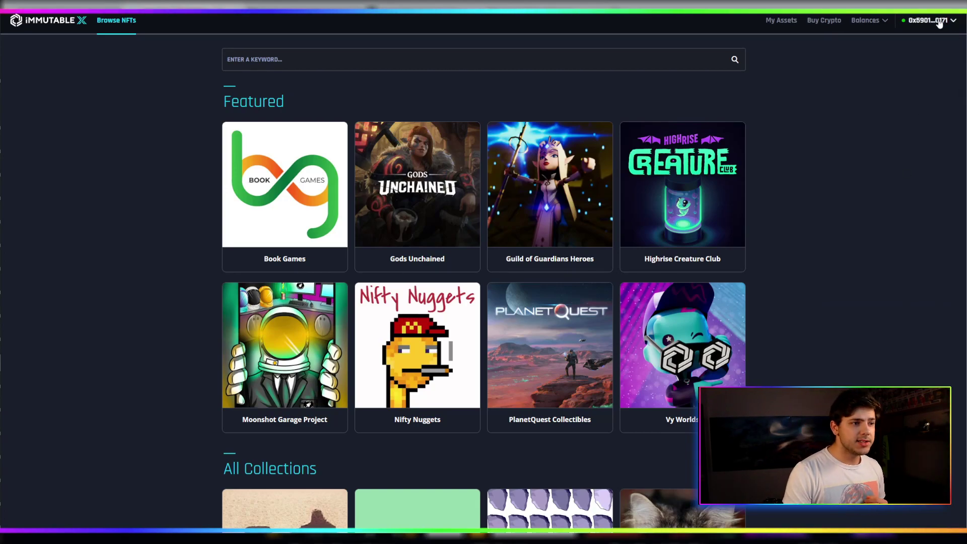